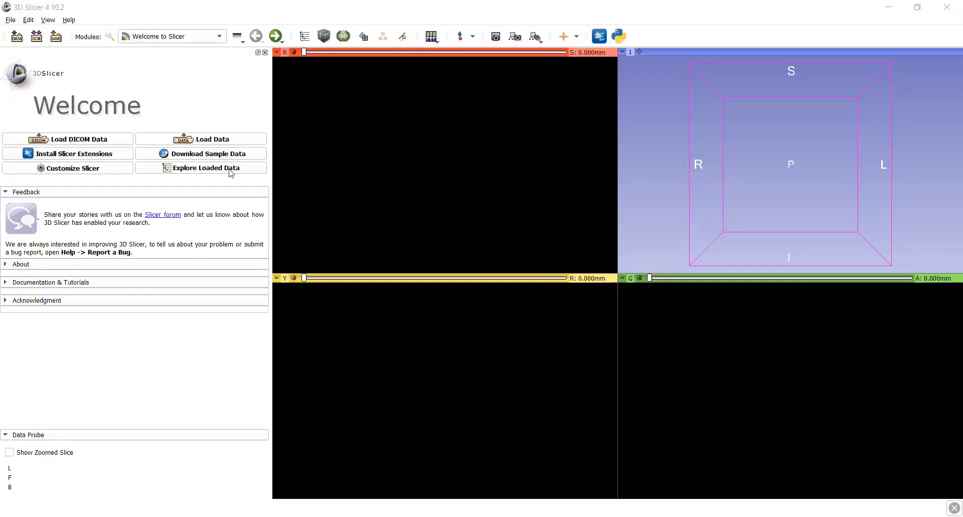
# Load the MRBrainTumor2 sample data and adjust the window/level in the axial view so the brain tissue appears in darker grey
pyautogui.click(228, 159)
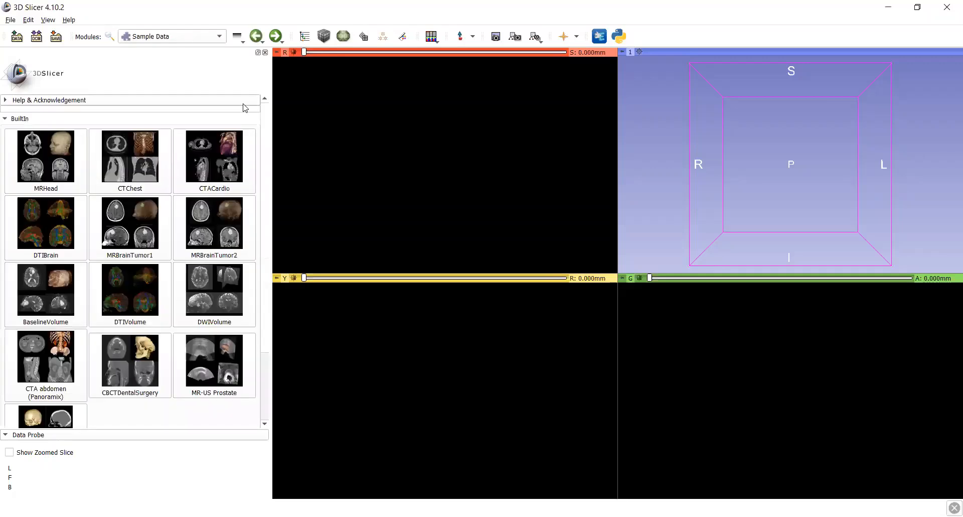
pyautogui.click(219, 231)
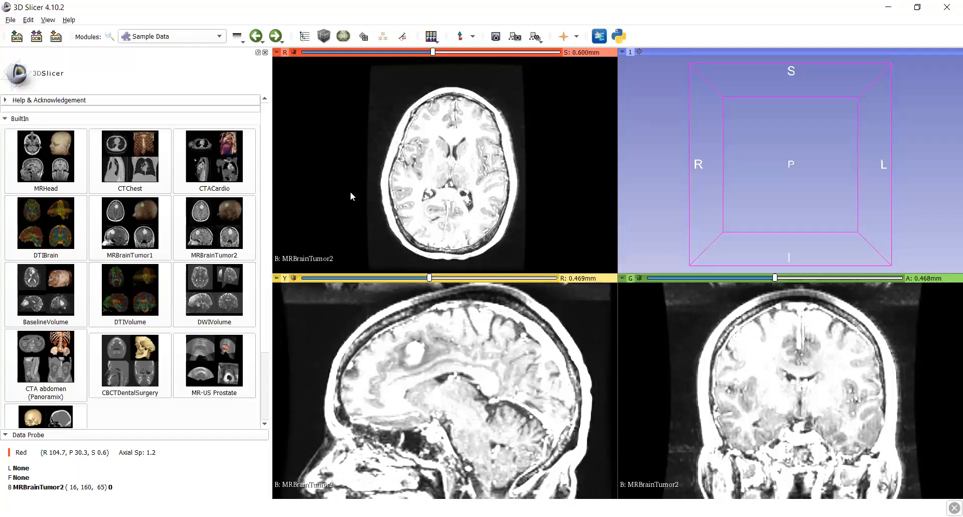
pyautogui.moveTo(387, 196); pyautogui.dragTo(438, 203)
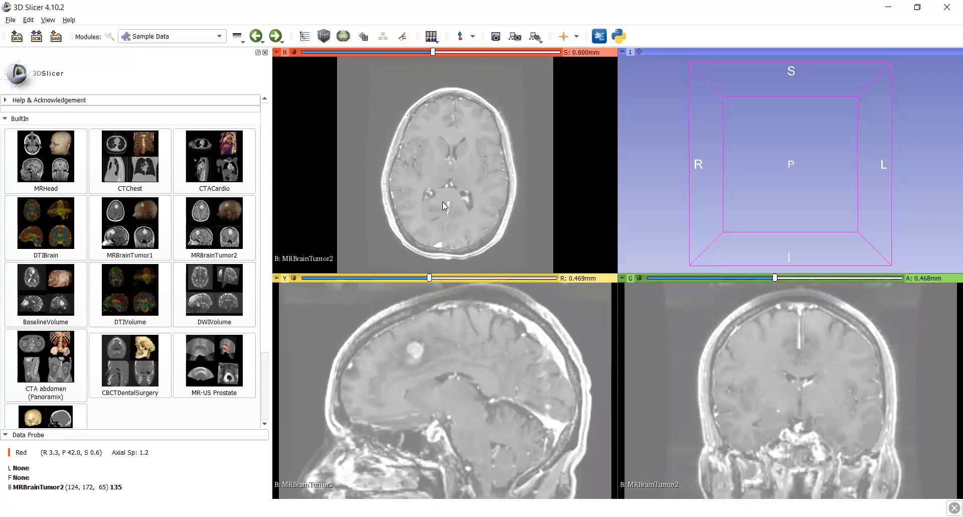
# Browse the axial slices of the brain downwards and back up to examine the anatomy
pyautogui.moveTo(457, 183)
pyautogui.mouseDown(button='middle')
pyautogui.moveTo(453, 156)
pyautogui.moveTo(464, 213)
pyautogui.moveTo(472, 185)
pyautogui.moveTo(448, 190)
pyautogui.moveTo(456, 187)
pyautogui.mouseUp(button='middle')
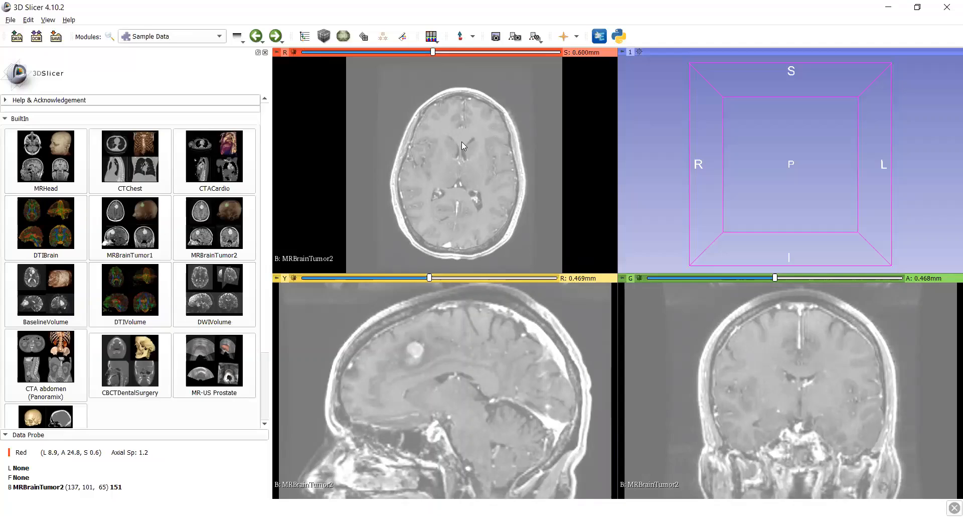
pyautogui.scroll(-4, 462, 142)
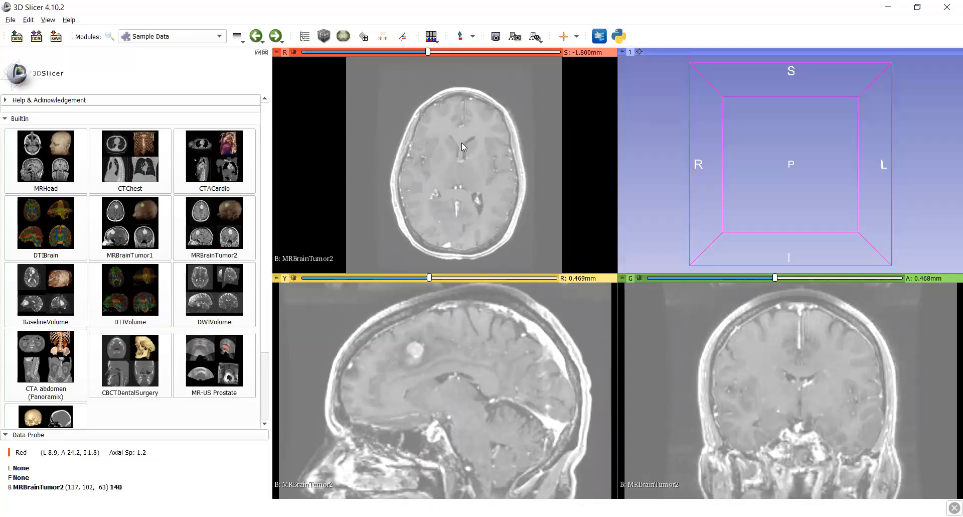
pyautogui.scroll(-10, 462, 142)
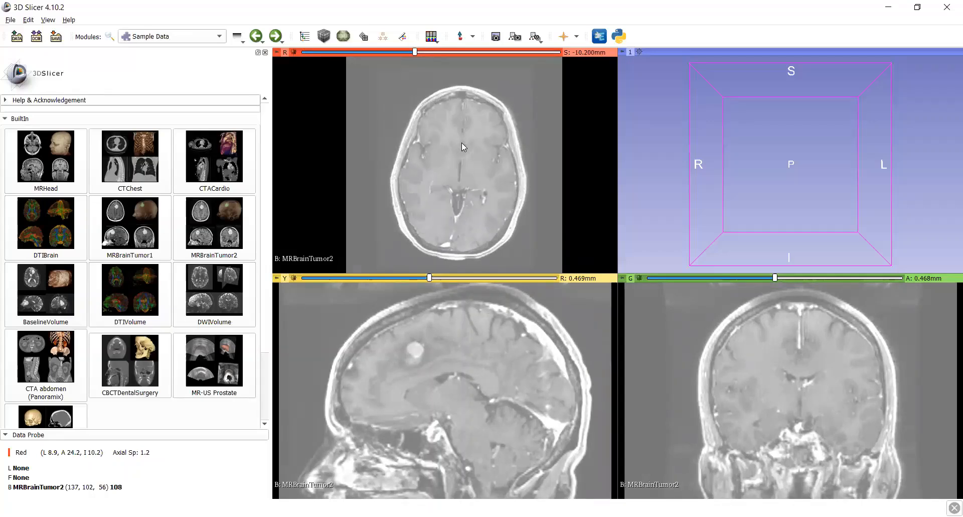
pyautogui.scroll(16, 462, 142)
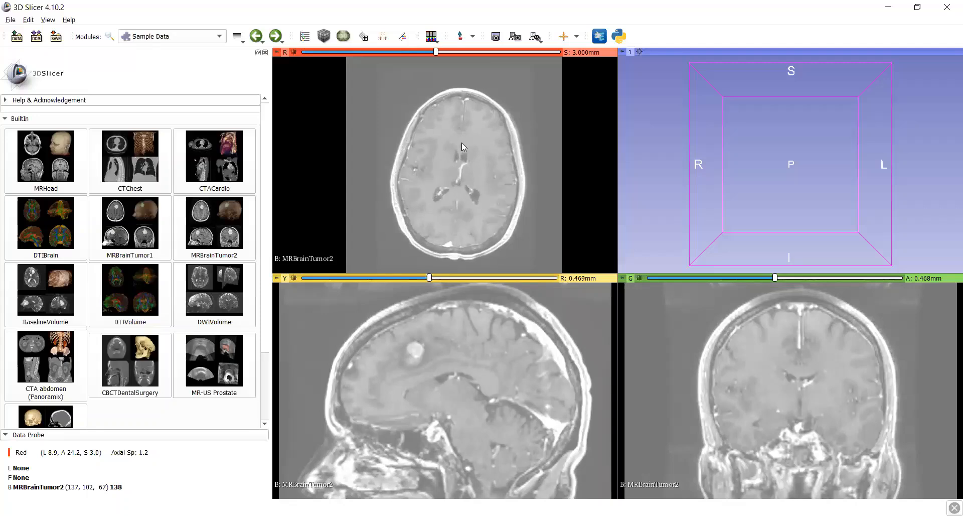
pyautogui.scroll(1, 461, 142)
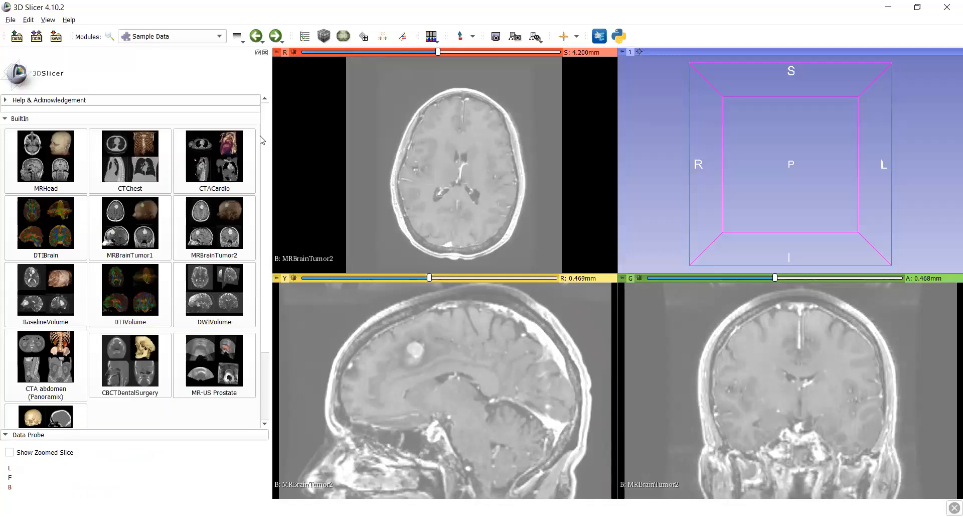
# In the Volume Rendering module, choose MRBrainTumor2 as the volume, enable cropping and show the rendering in 3D
pyautogui.click(201, 35)
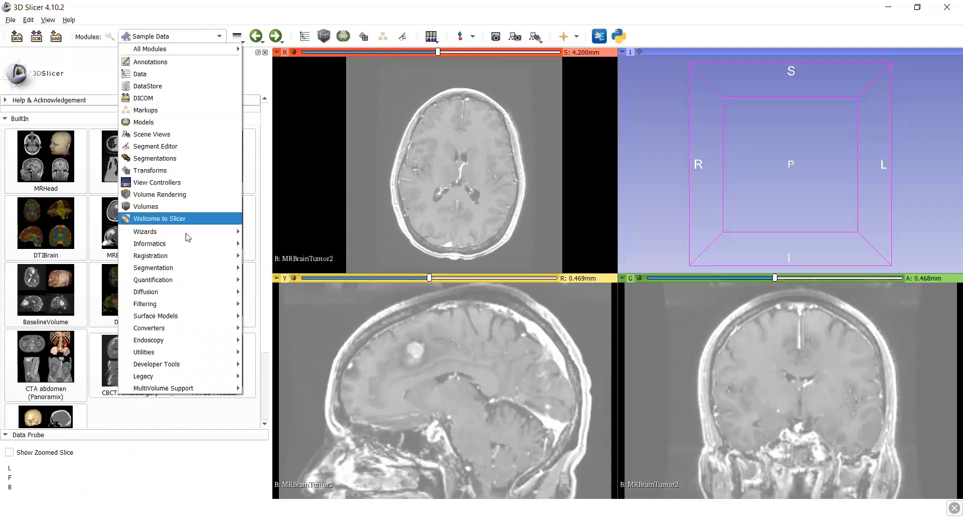
pyautogui.click(184, 198)
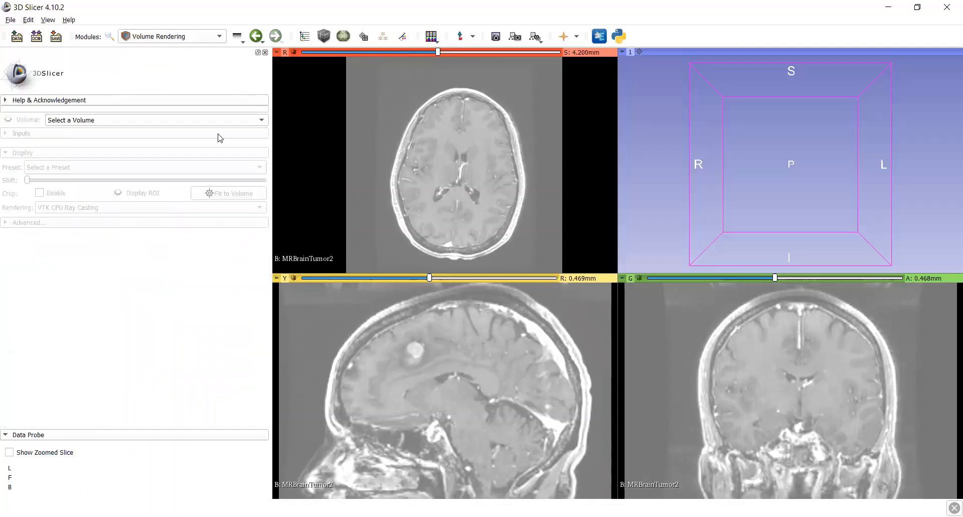
pyautogui.click(195, 121)
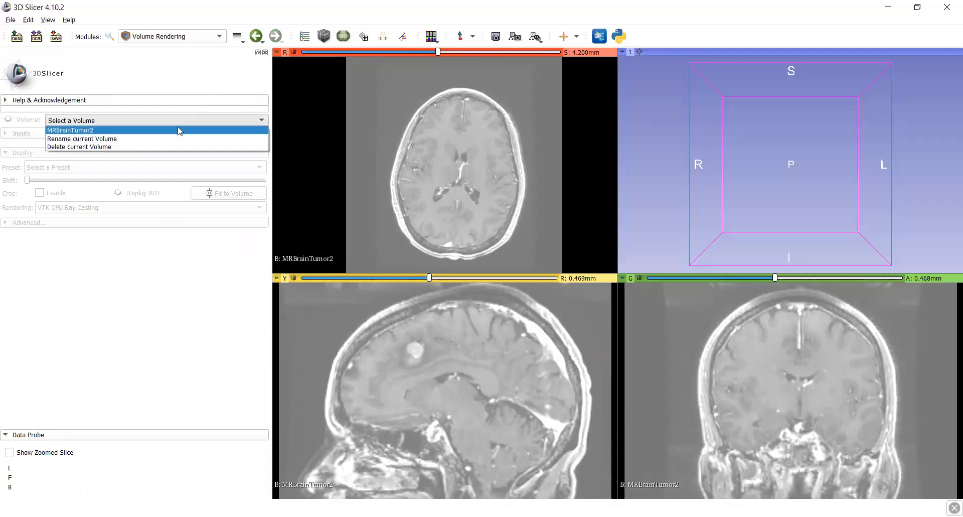
pyautogui.click(173, 132)
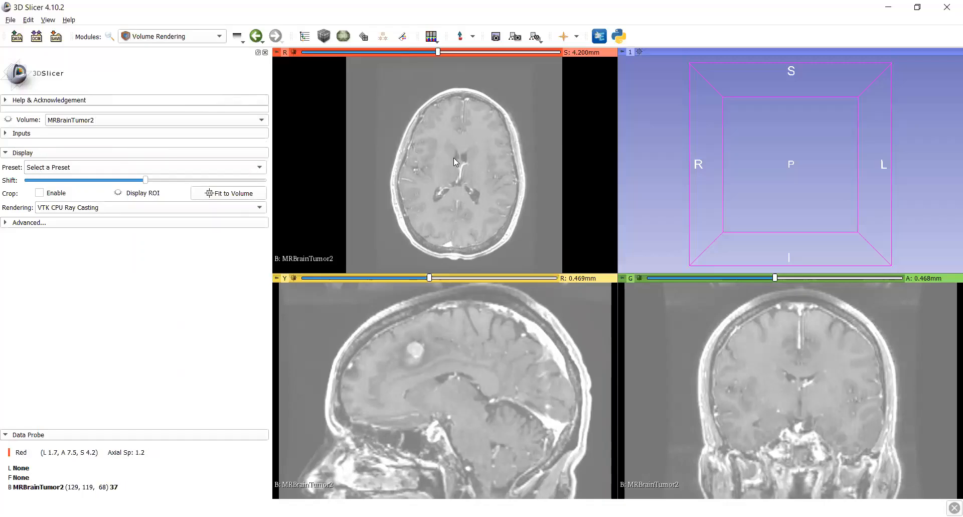
pyautogui.click(40, 193)
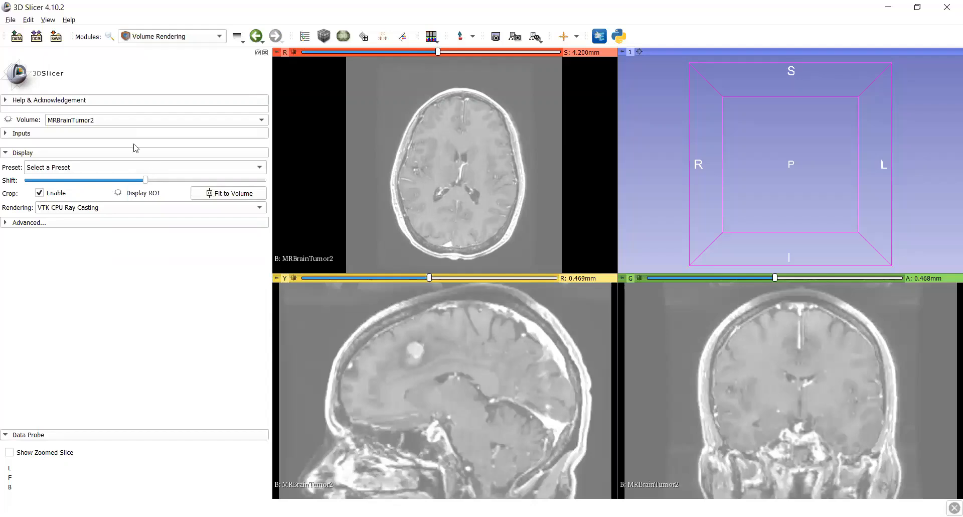
pyautogui.click(9, 120)
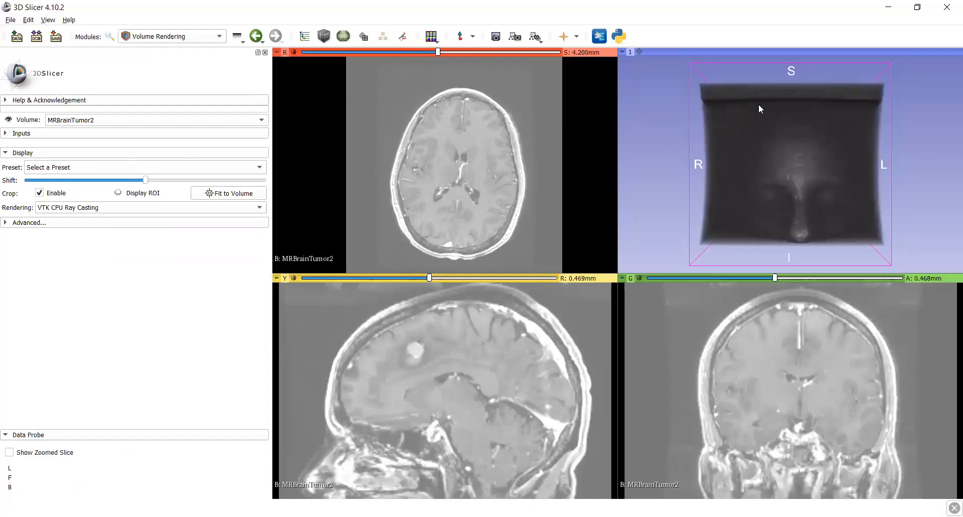
# Display the crop ROI and move its centre onto the bright tumor in the sagittal view
pyautogui.moveTo(796, 185); pyautogui.dragTo(808, 209)
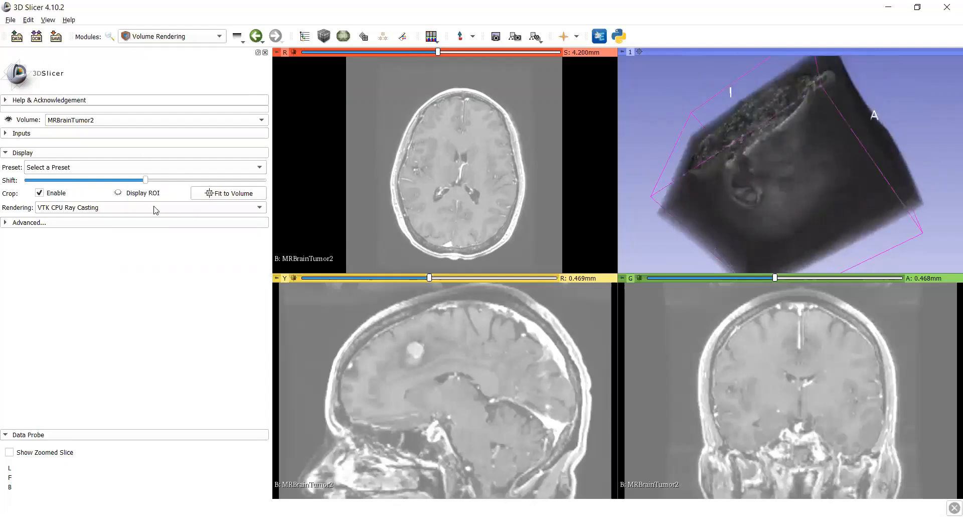
pyautogui.click(118, 193)
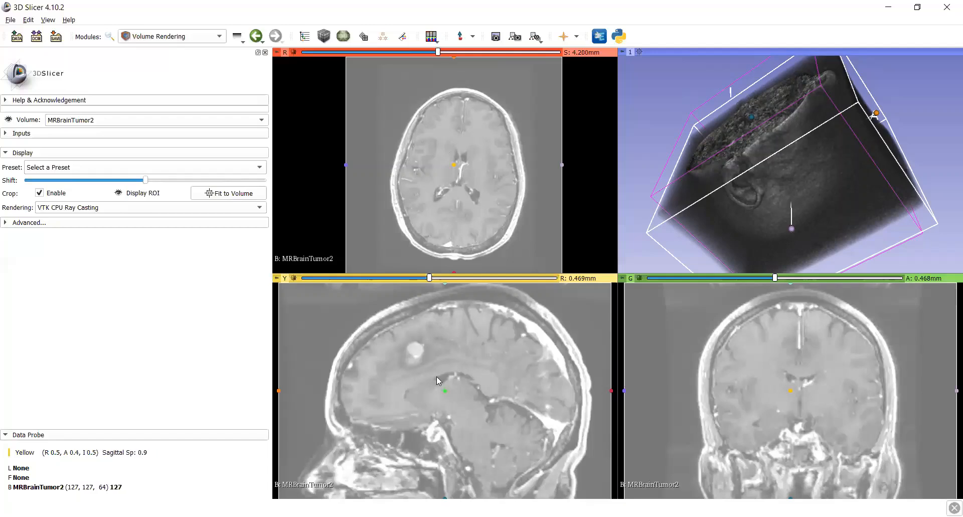
pyautogui.moveTo(415, 351); pyautogui.dragTo(412, 346)
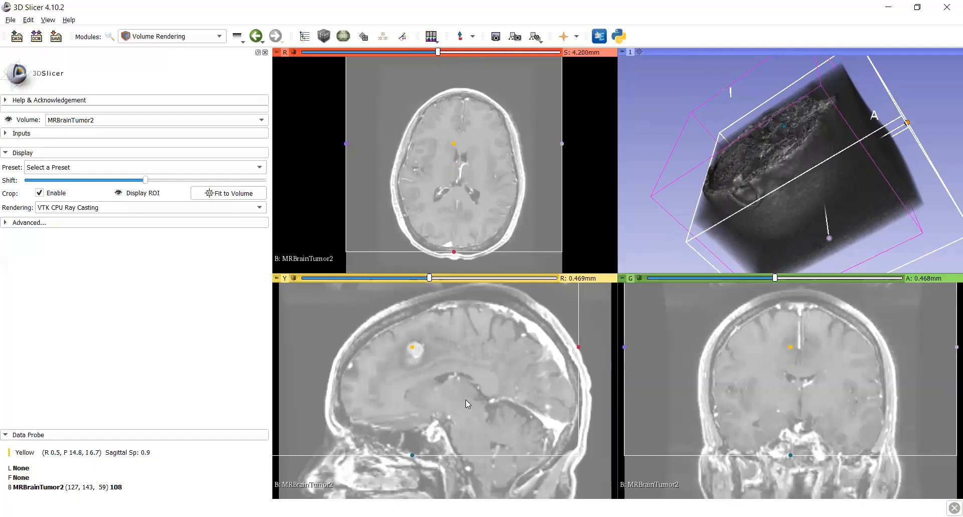
# In the sagittal view, pull the ROI's lower boundary to just below the tumor and its upper boundary to just above it
pyautogui.moveTo(466, 399); pyautogui.dragTo(469, 370, button='right')
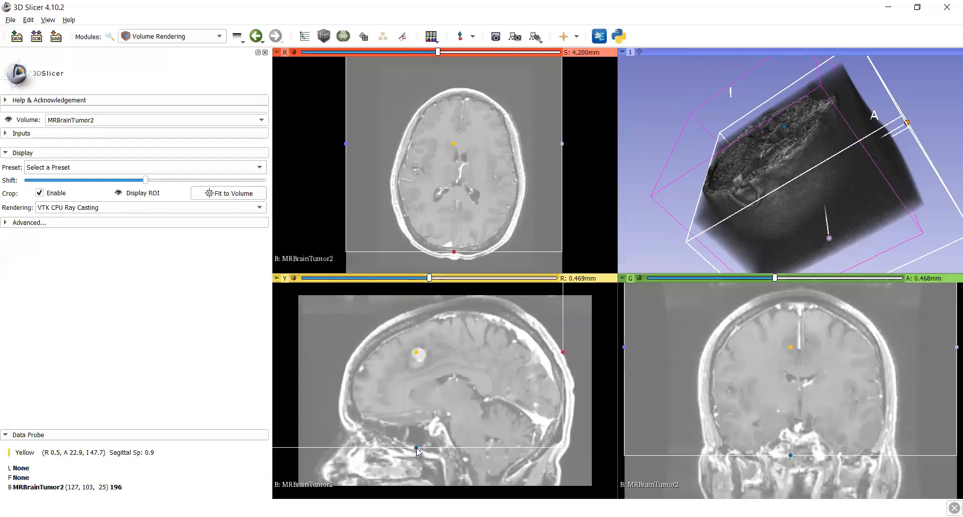
pyautogui.moveTo(419, 405); pyautogui.dragTo(416, 371)
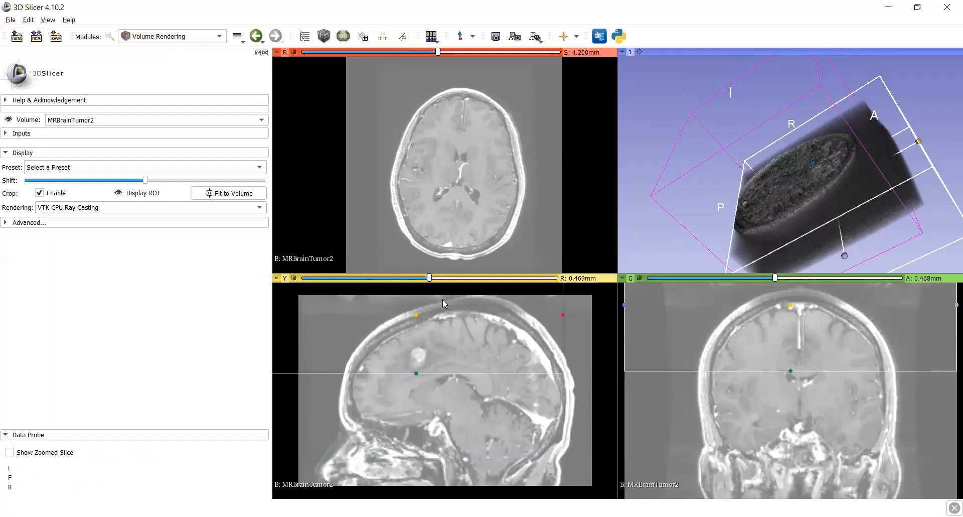
pyautogui.moveTo(418, 345); pyautogui.dragTo(435, 254, button='right')
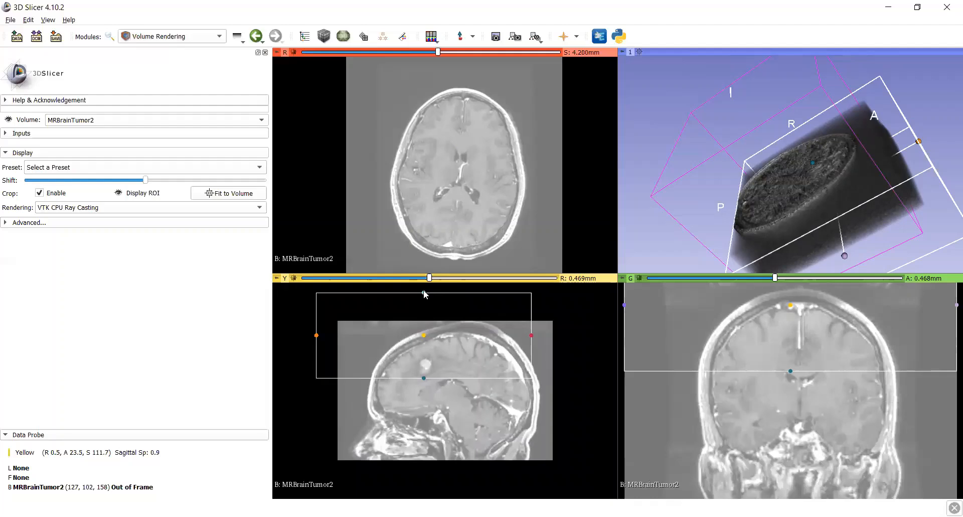
pyautogui.moveTo(424, 293); pyautogui.dragTo(424, 351)
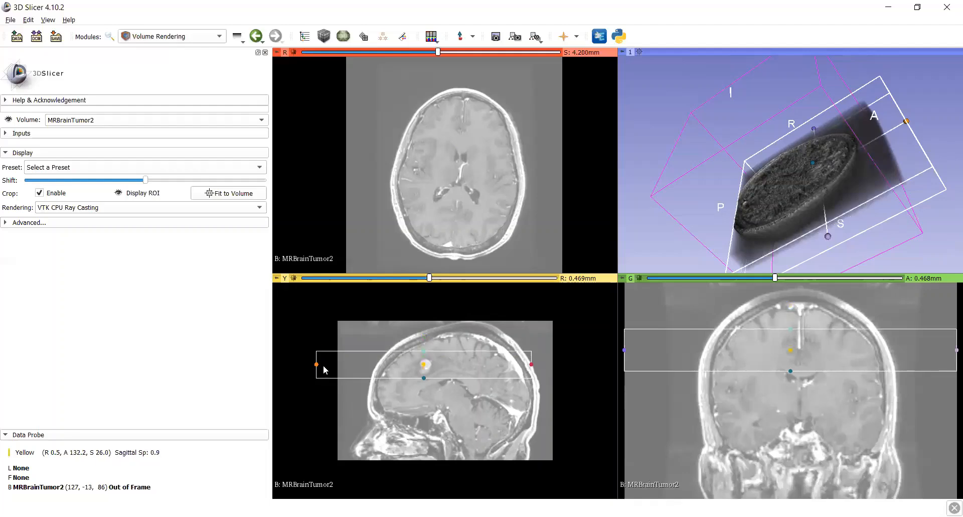
# Bring the ROI's anterior and posterior boundaries in close around the tumor, fine-tuning the anterior face in the 3D view
pyautogui.moveTo(317, 366); pyautogui.dragTo(413, 366)
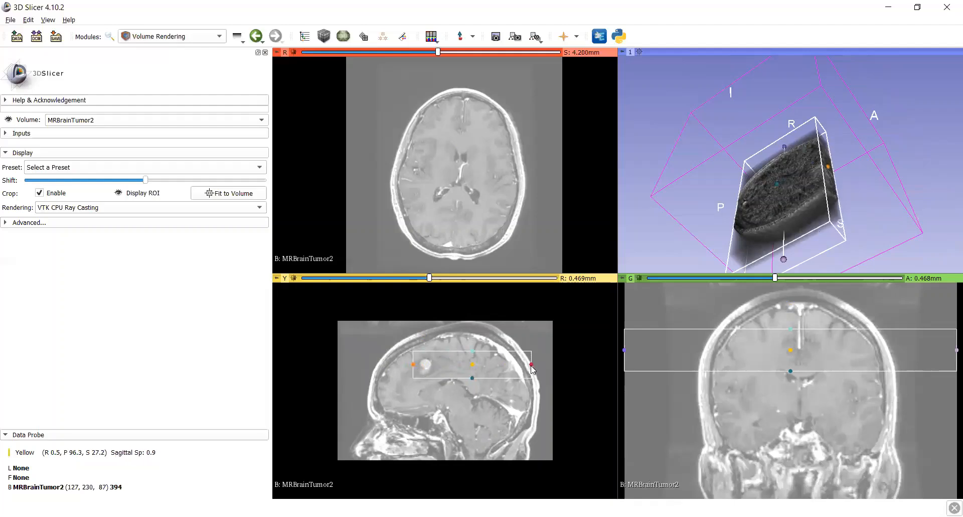
pyautogui.moveTo(532, 366); pyautogui.dragTo(436, 369)
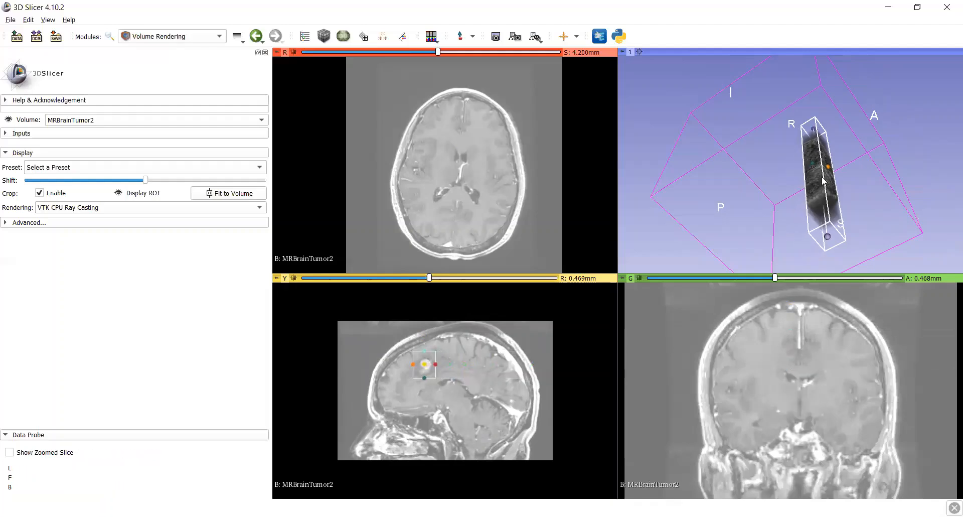
pyautogui.moveTo(827, 168); pyautogui.dragTo(822, 221)
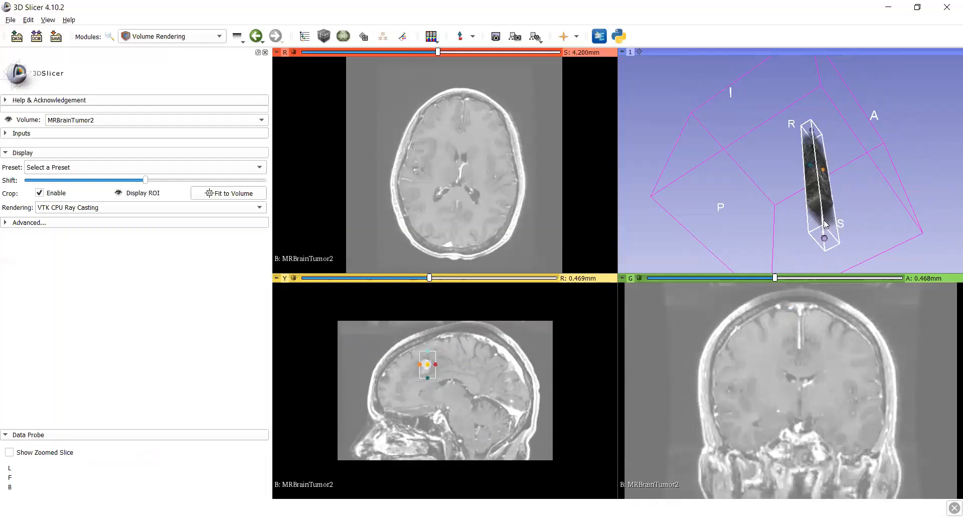
# Shorten the crop ROI from its right side in the 3D view and apply the MR-T2-Brain preset to the rendering
pyautogui.moveTo(888, 155); pyautogui.dragTo(842, 265)
pyautogui.moveTo(863, 123); pyautogui.dragTo(818, 118)
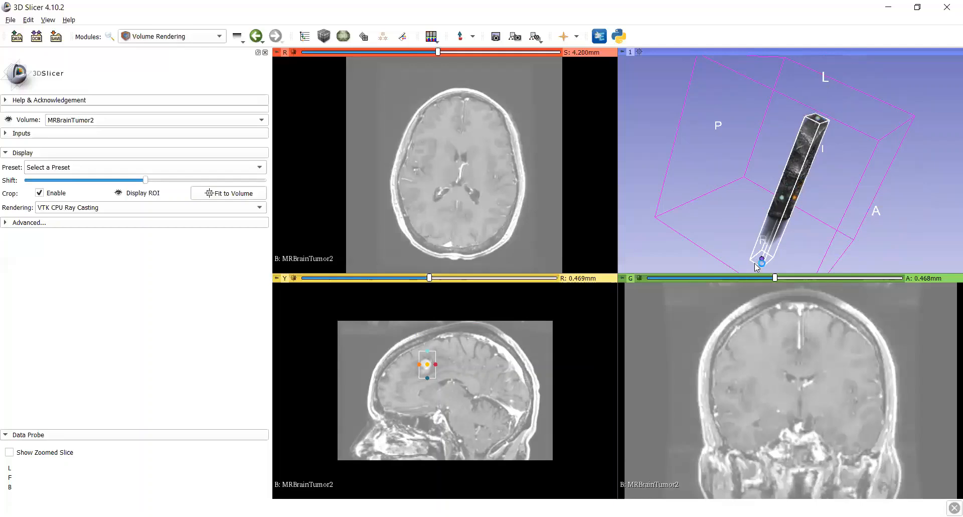
pyautogui.moveTo(758, 267); pyautogui.dragTo(761, 214)
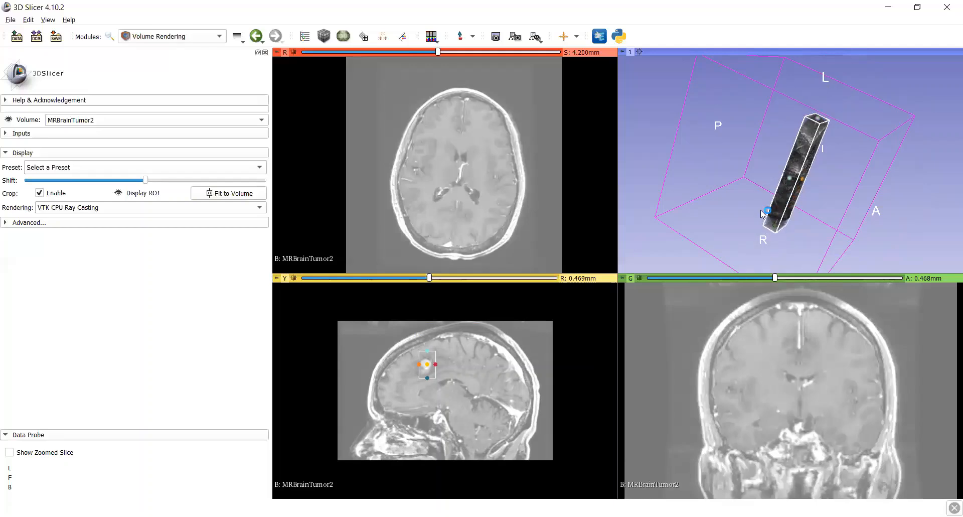
pyautogui.click(123, 171)
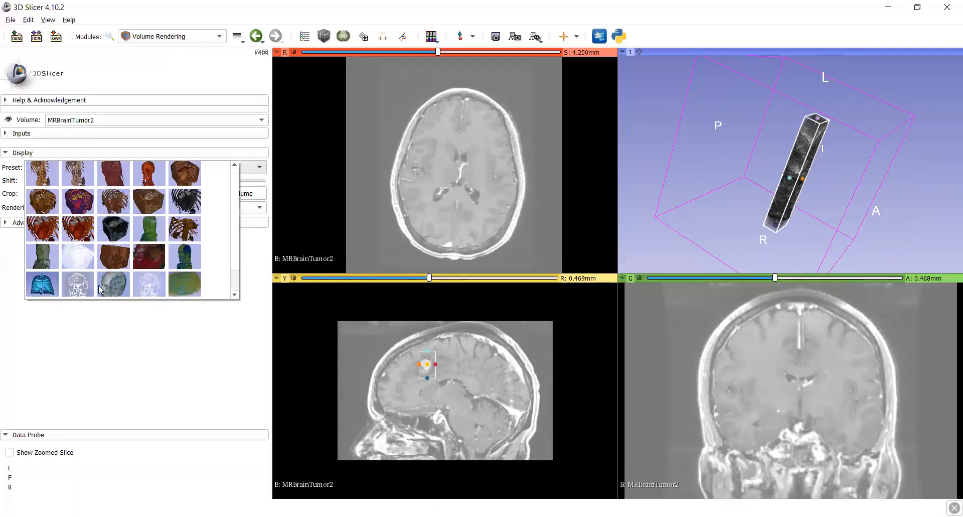
pyautogui.click(183, 284)
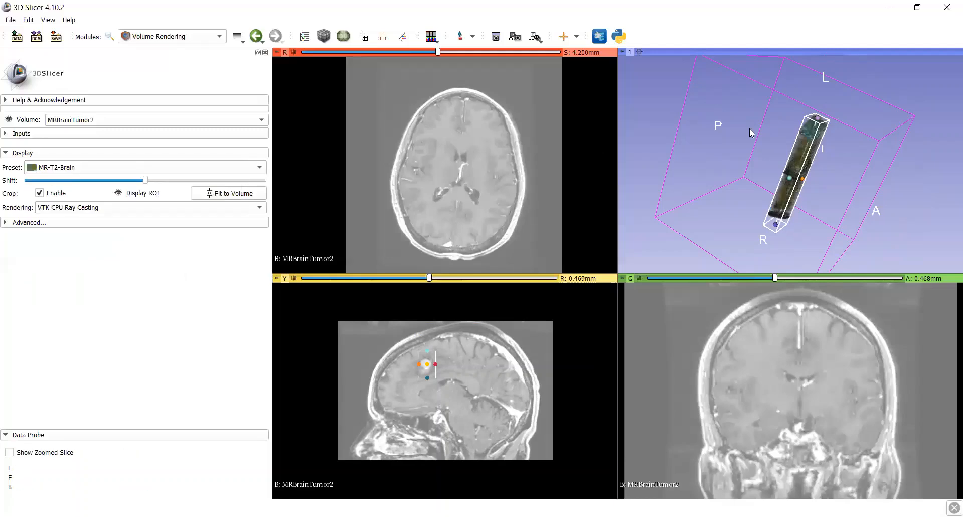
# Shorten the crop ROI further along the left-right axis in 3D, leaving a small box around the tumor
pyautogui.moveTo(719, 105); pyautogui.dragTo(775, 130)
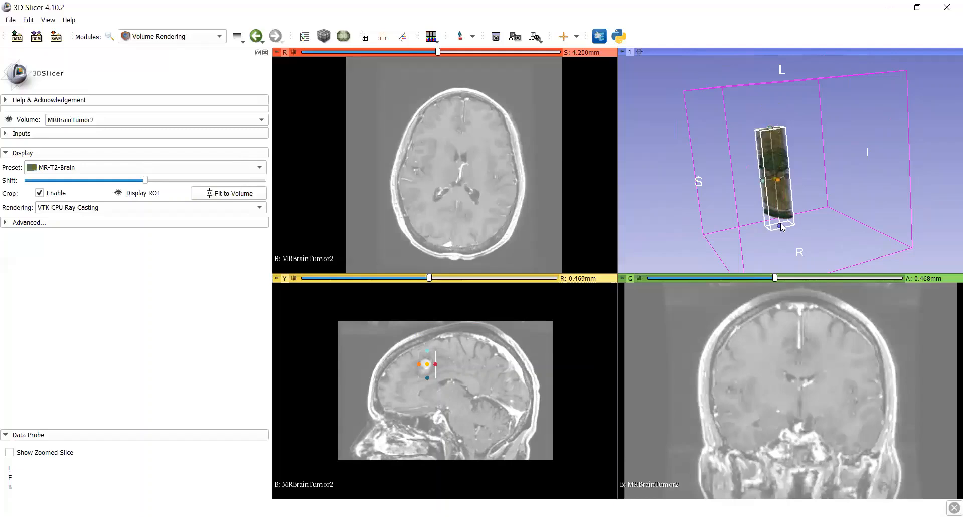
pyautogui.moveTo(781, 227); pyautogui.dragTo(777, 188)
pyautogui.moveTo(818, 139)
pyautogui.mouseDown()
pyautogui.moveTo(796, 163)
pyautogui.moveTo(787, 257)
pyautogui.moveTo(800, 182)
pyautogui.moveTo(724, 80)
pyautogui.moveTo(738, 73)
pyautogui.moveTo(806, 133)
pyautogui.mouseUp()
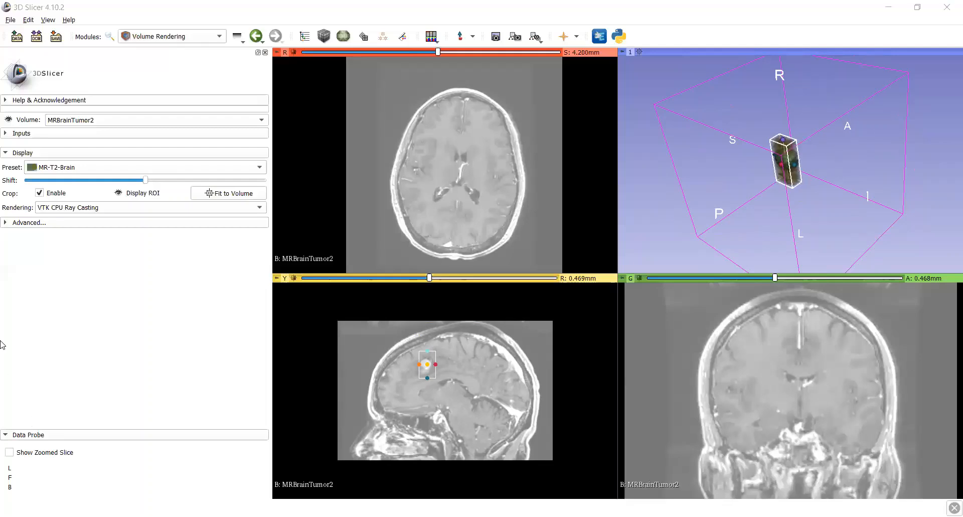
# Shift the transfer function slightly higher to isolate the tumor from surrounding tissue, and inspect it from several angles
pyautogui.moveTo(812, 115); pyautogui.dragTo(823, 150, button='right')
pyautogui.moveTo(824, 149); pyautogui.dragTo(730, 186)
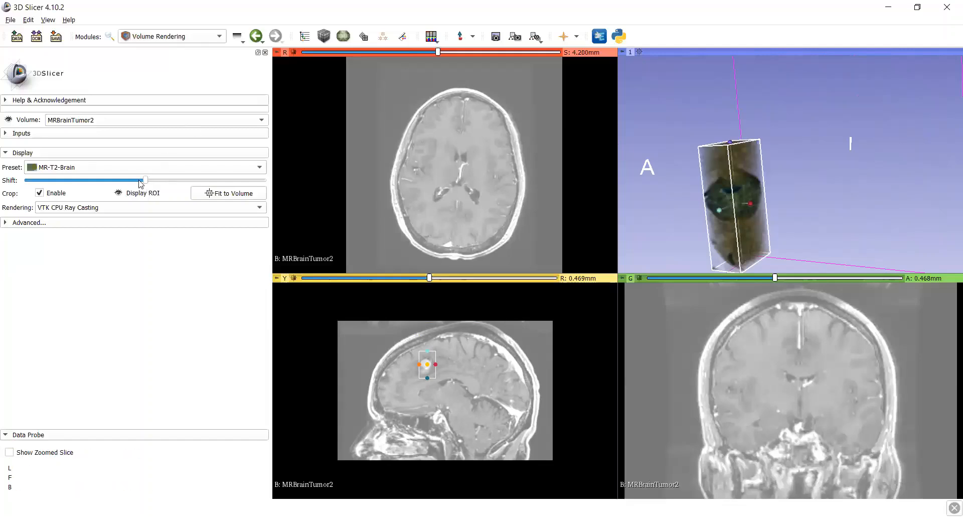
pyautogui.moveTo(145, 182)
pyautogui.mouseDown()
pyautogui.moveTo(121, 185)
pyautogui.moveTo(155, 177)
pyautogui.mouseUp()
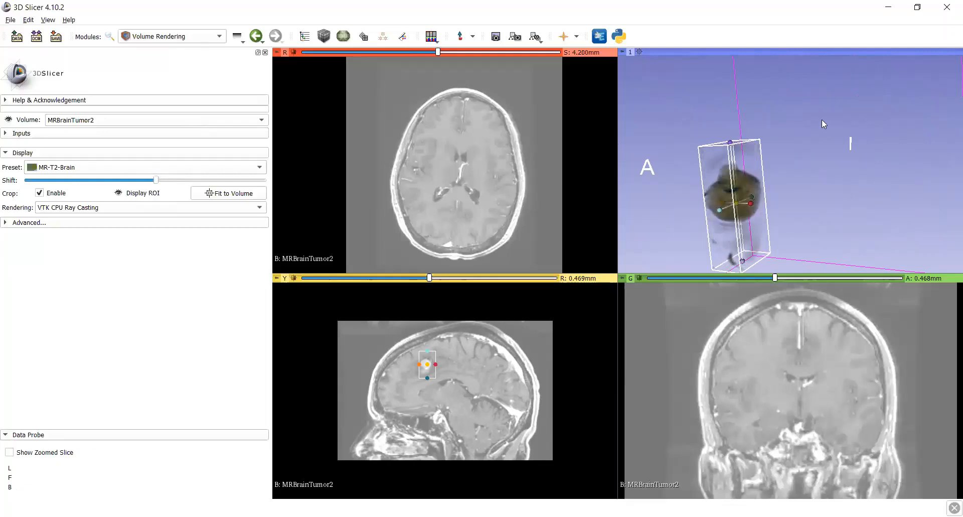
pyautogui.moveTo(822, 120); pyautogui.dragTo(764, 141)
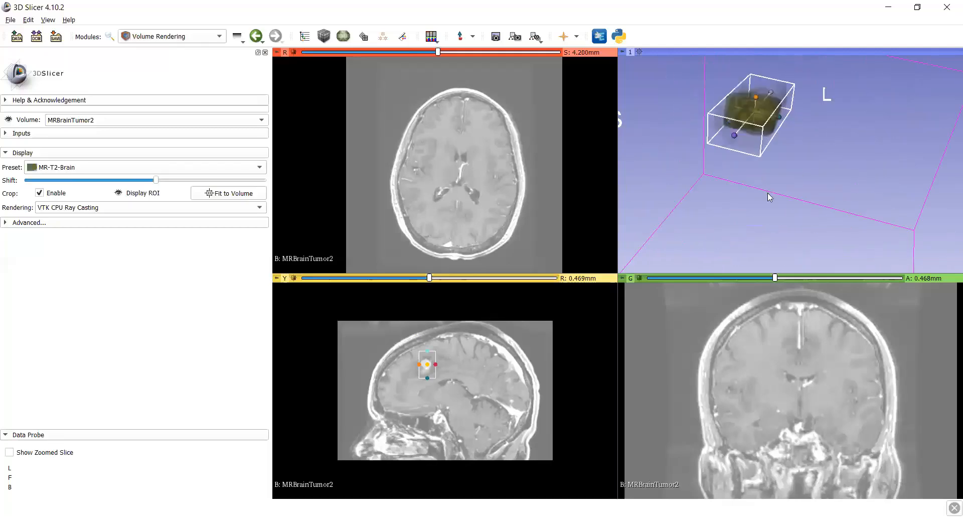
pyautogui.moveTo(769, 193); pyautogui.dragTo(744, 204)
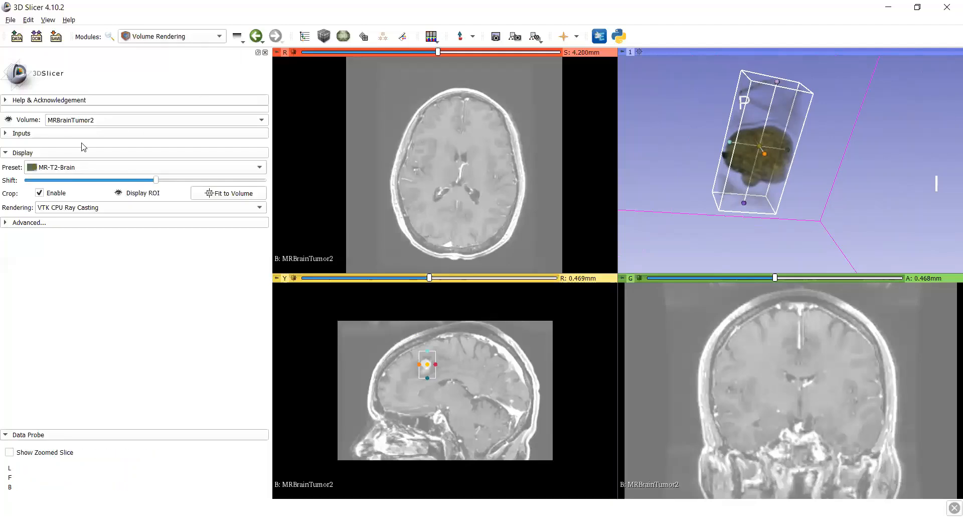
# Try the MR-Default preset on the cropped rendering
pyautogui.click(68, 168)
pyautogui.click(120, 176)
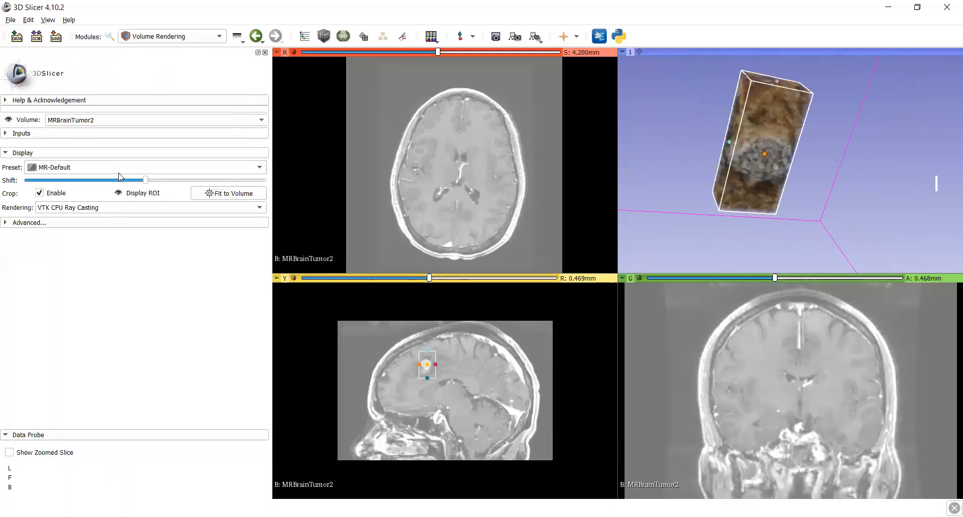
# Reapply the MR-T2-Brain preset and shift its transfer function slightly higher so the tumor stands out in the cropped box
pyautogui.click(89, 168)
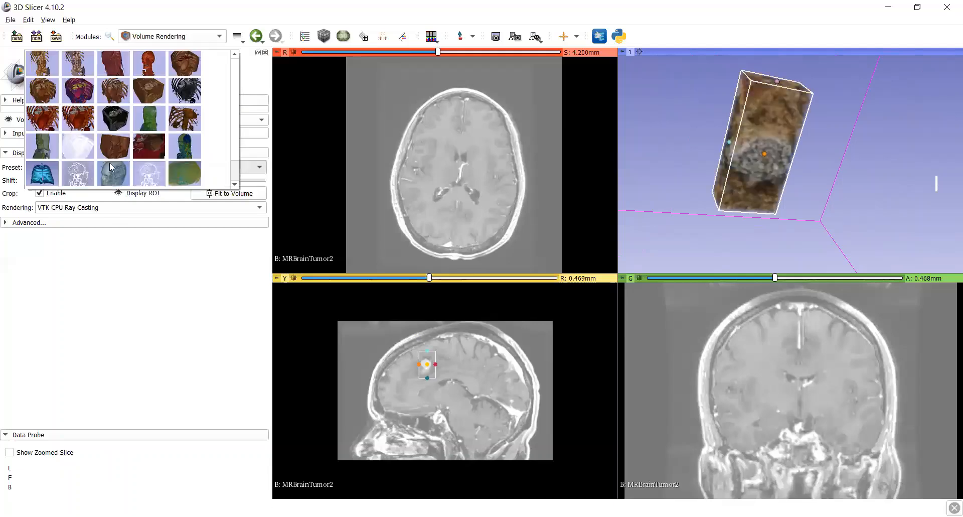
pyautogui.click(173, 167)
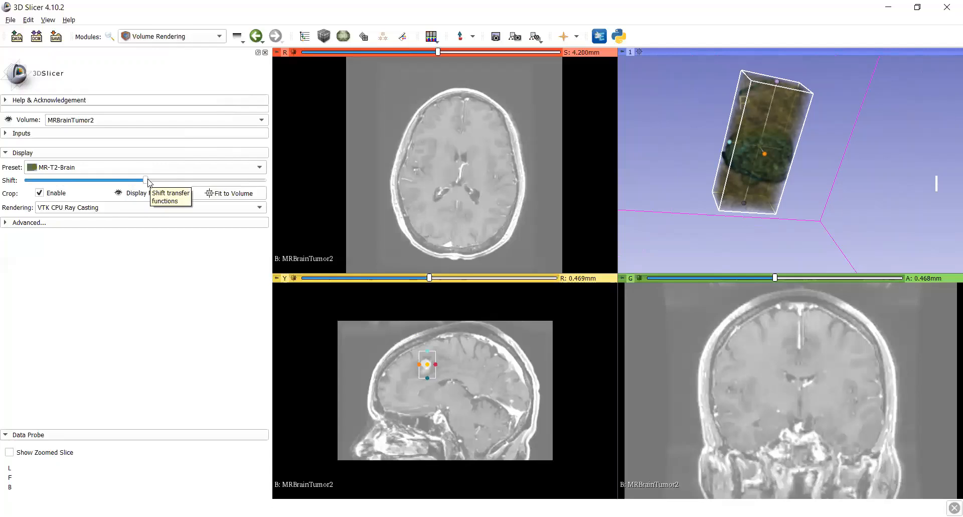
pyautogui.moveTo(148, 182); pyautogui.dragTo(157, 182)
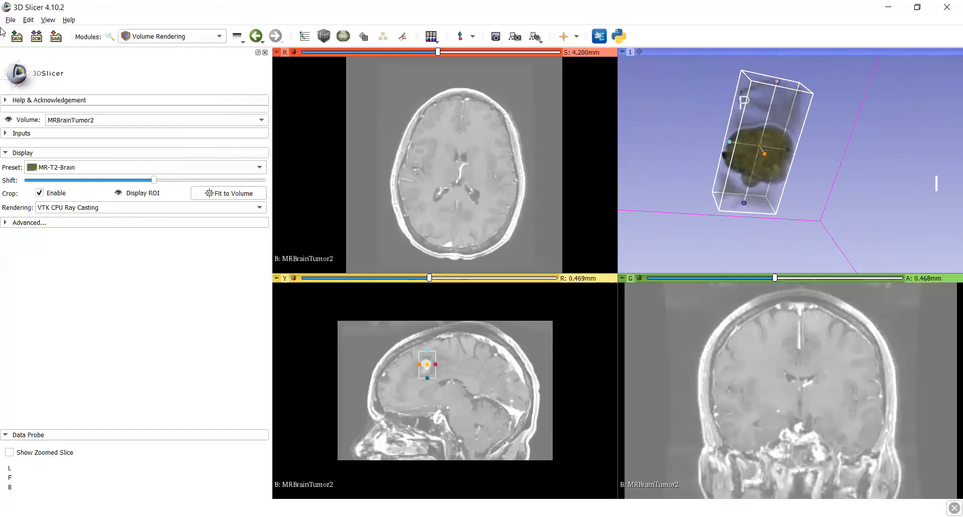
# Open the save options for the scene and unsaved data, and view the directory choice for the selected files without changing it
pyautogui.click(56, 37)
pyautogui.click(442, 321)
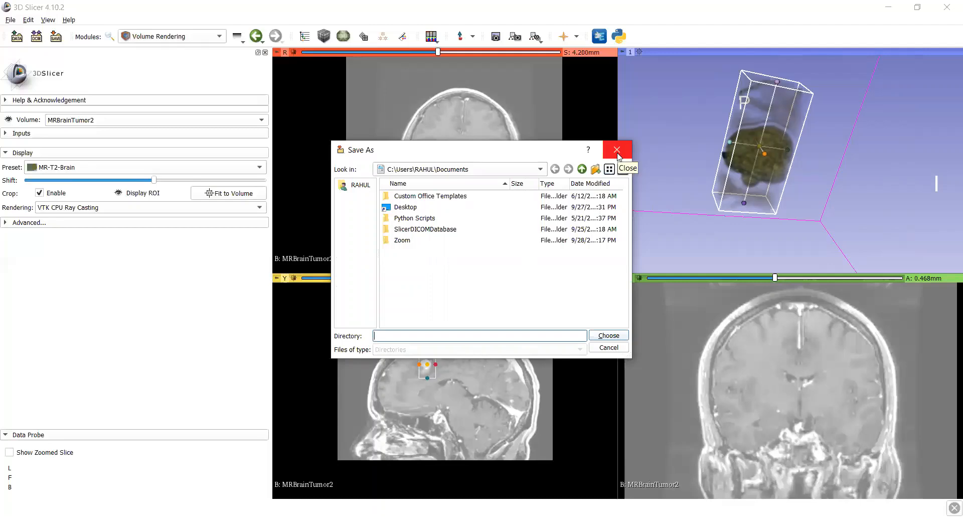
pyautogui.click(617, 151)
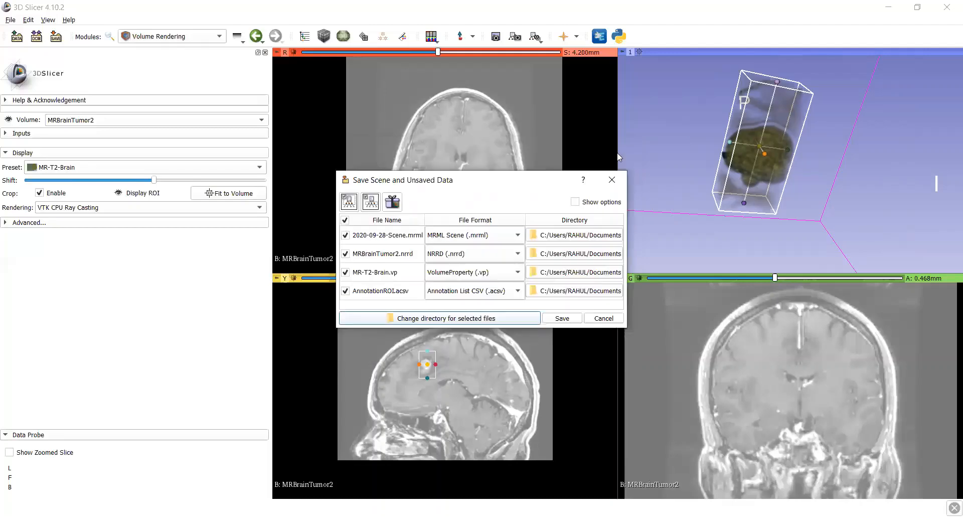